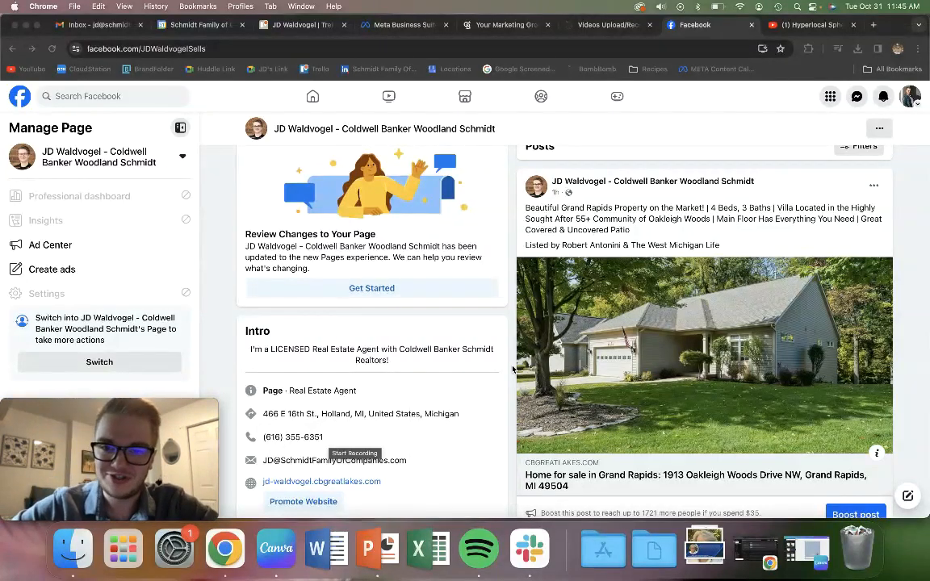
# Start boosting the Grand Rapids home listing post and mark the ad as being about housing
pyautogui.scroll(-1, 513, 369)
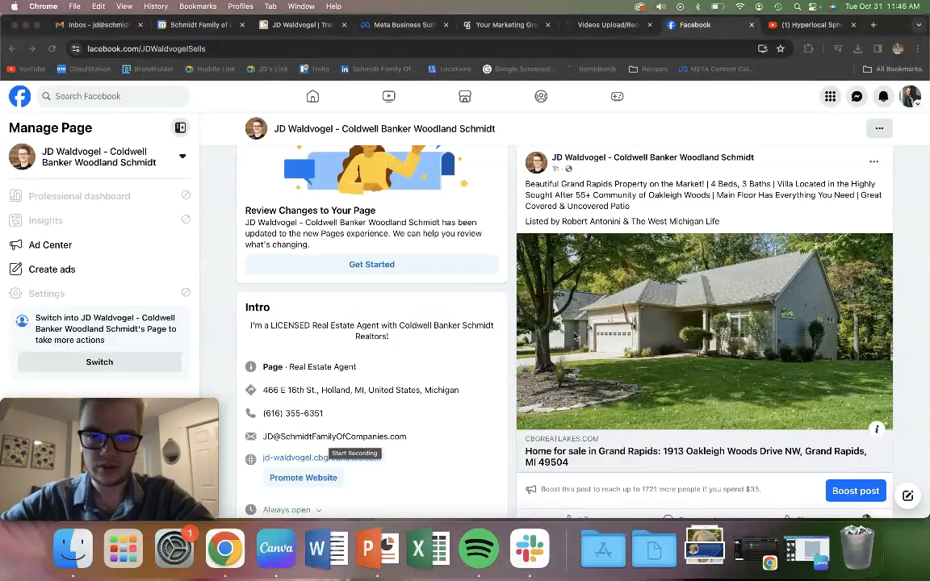
pyautogui.click(852, 494)
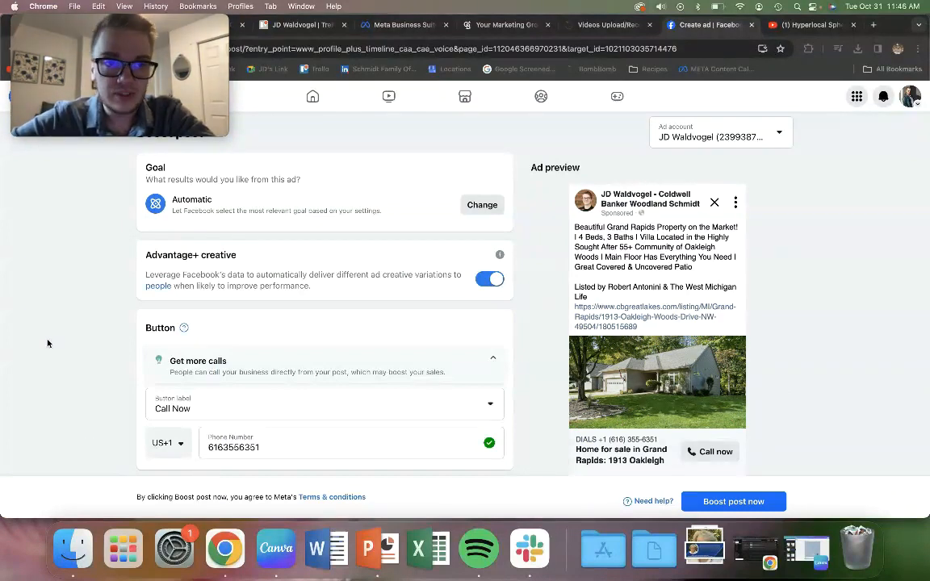
pyautogui.scroll(-3, 47, 377)
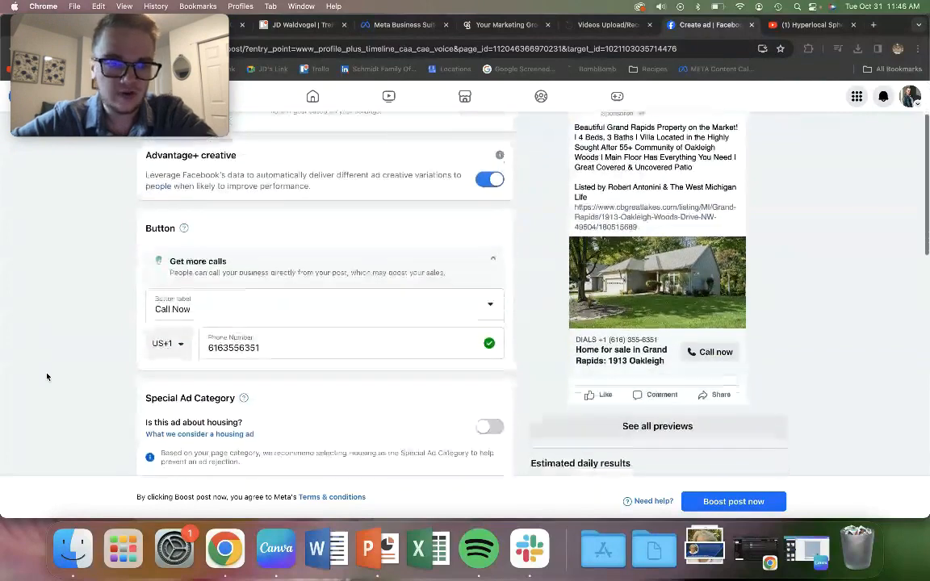
pyautogui.scroll(-3, 144, 252)
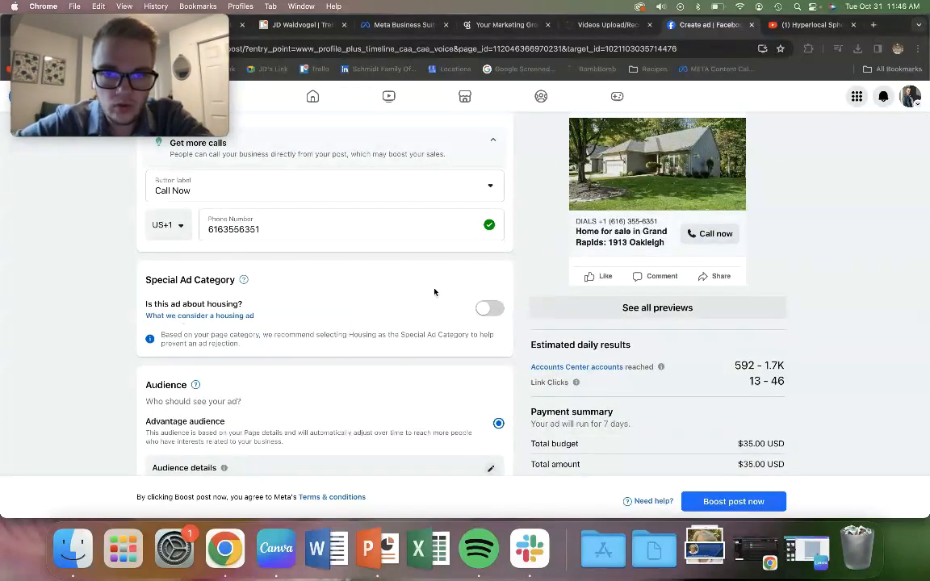
pyautogui.click(485, 311)
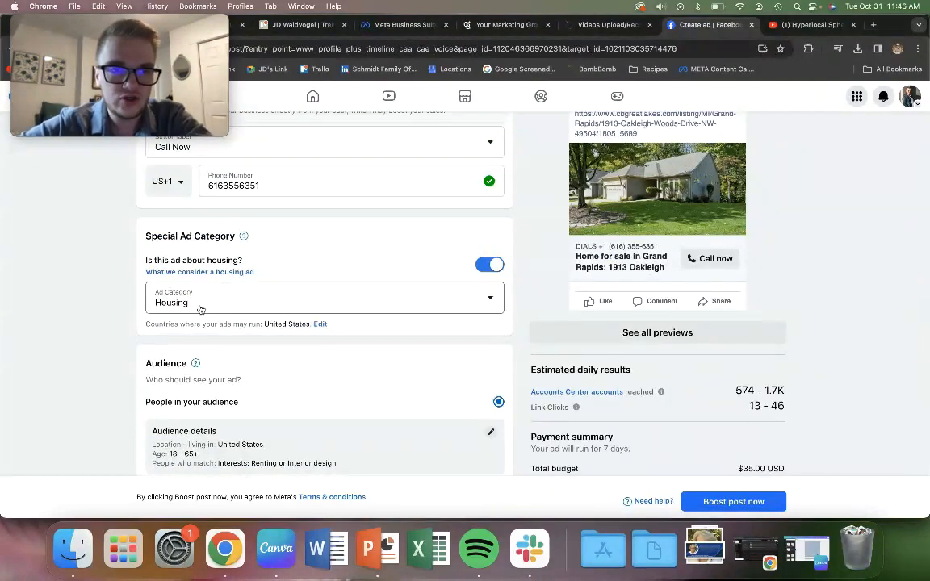
pyautogui.scroll(5, 201, 308)
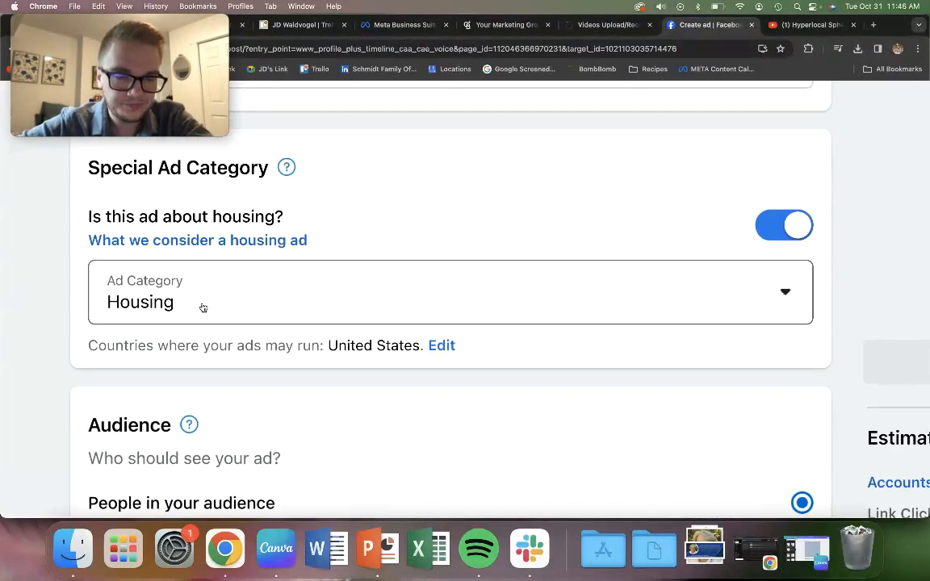
pyautogui.scroll(-5, 214, 307)
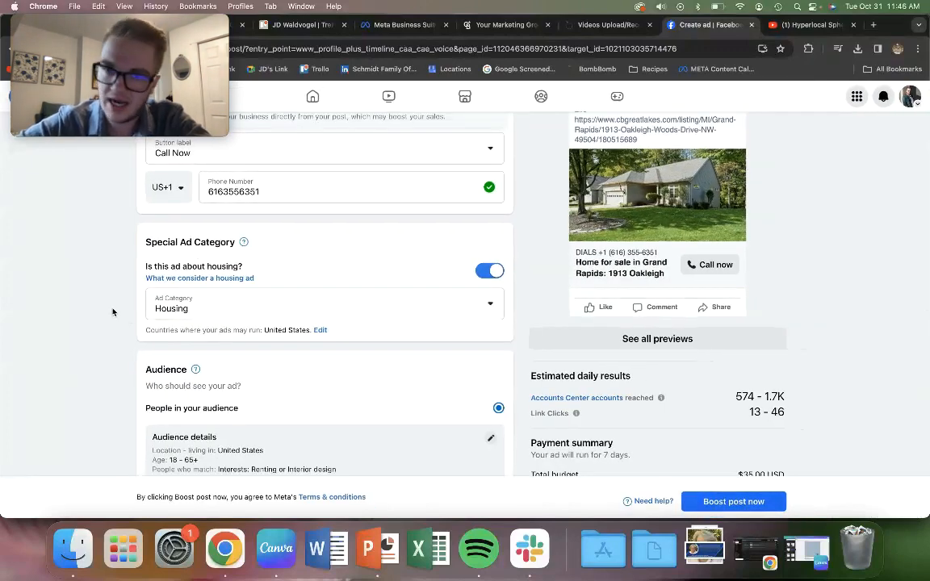
pyautogui.scroll(3, 113, 312)
pyautogui.scroll(-3, 141, 312)
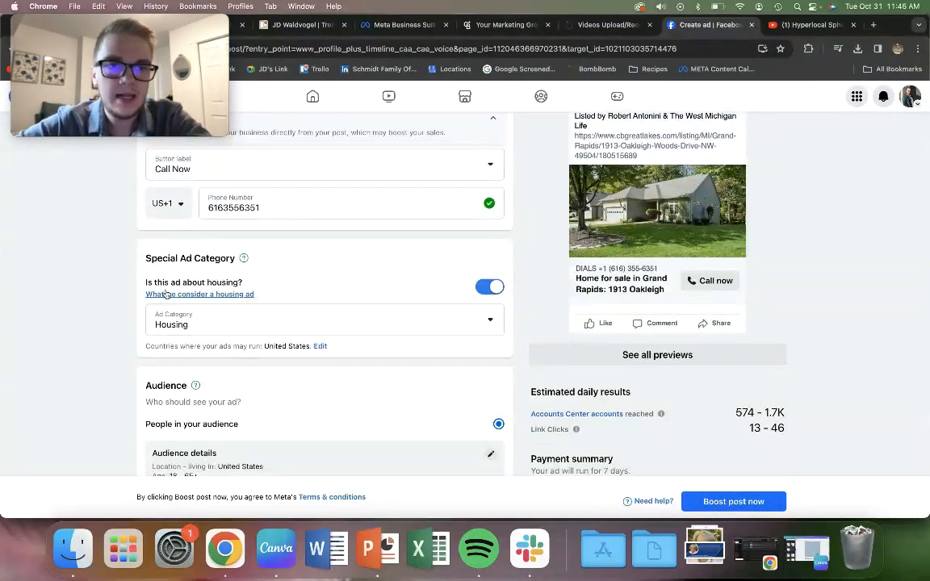
# Change the ad's goal from Automatic to Get more website visitors and save it
pyautogui.scroll(5, 164, 294)
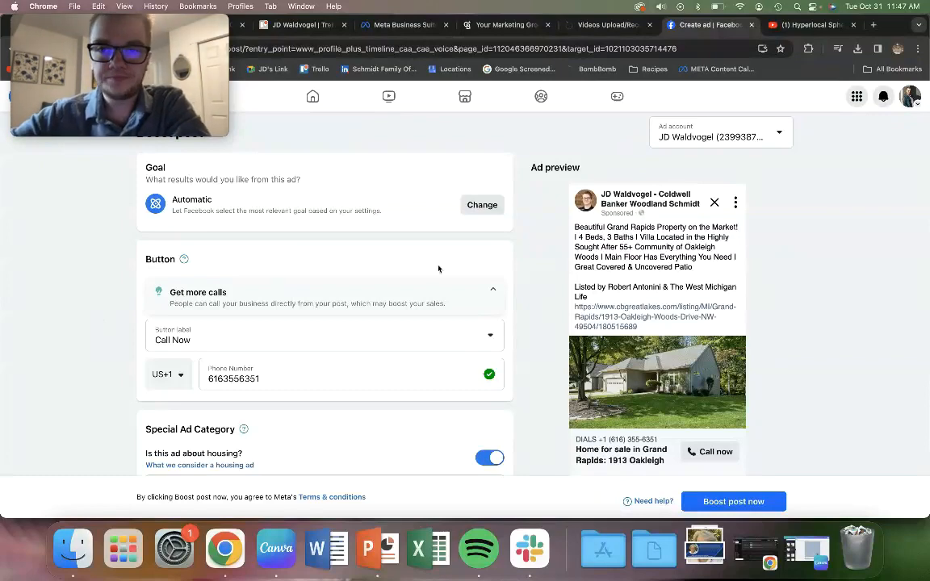
pyautogui.scroll(-2, 536, 358)
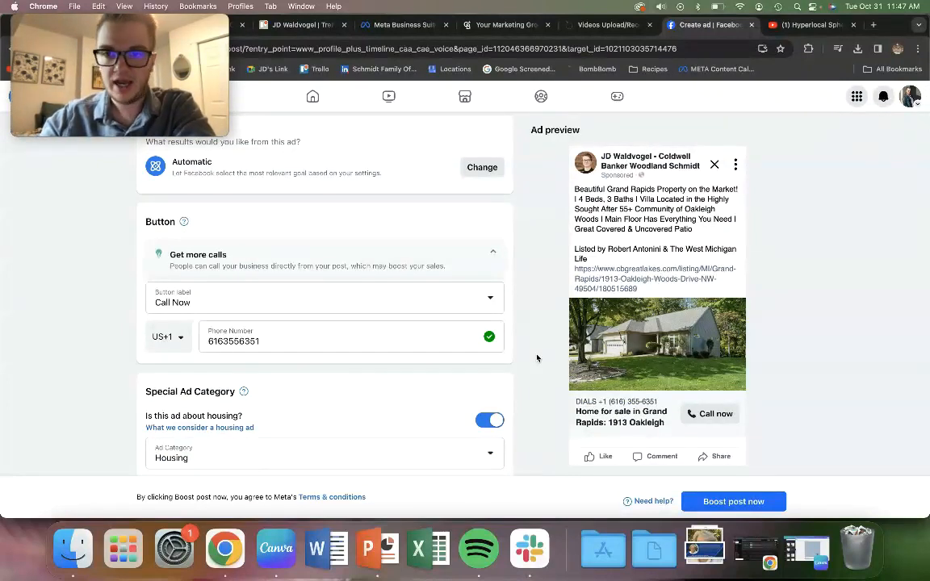
pyautogui.scroll(2, 537, 358)
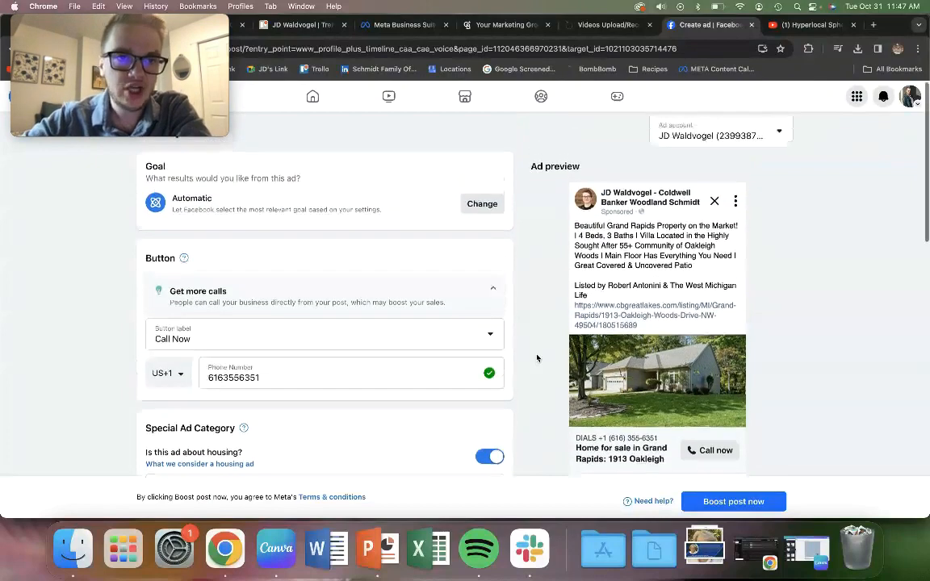
pyautogui.click(474, 206)
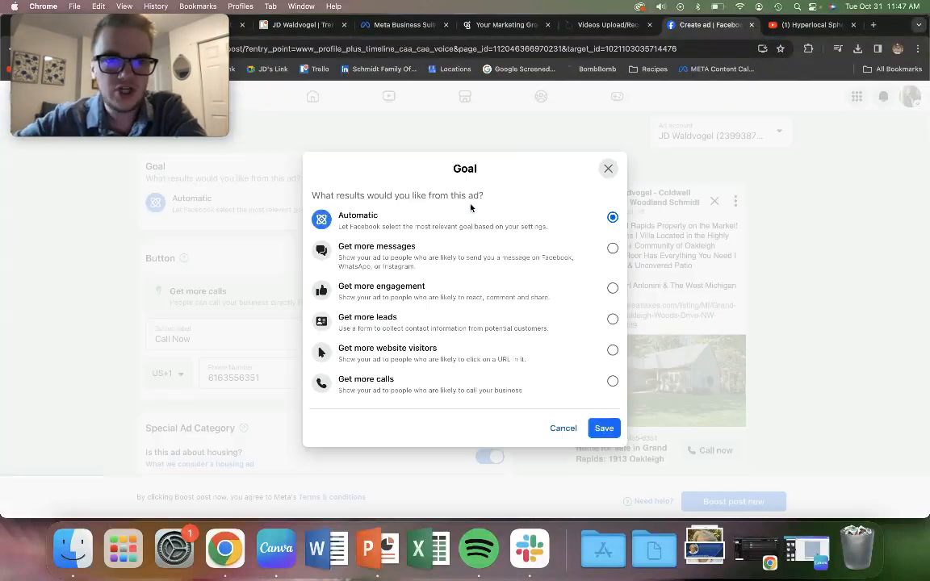
pyautogui.click(381, 361)
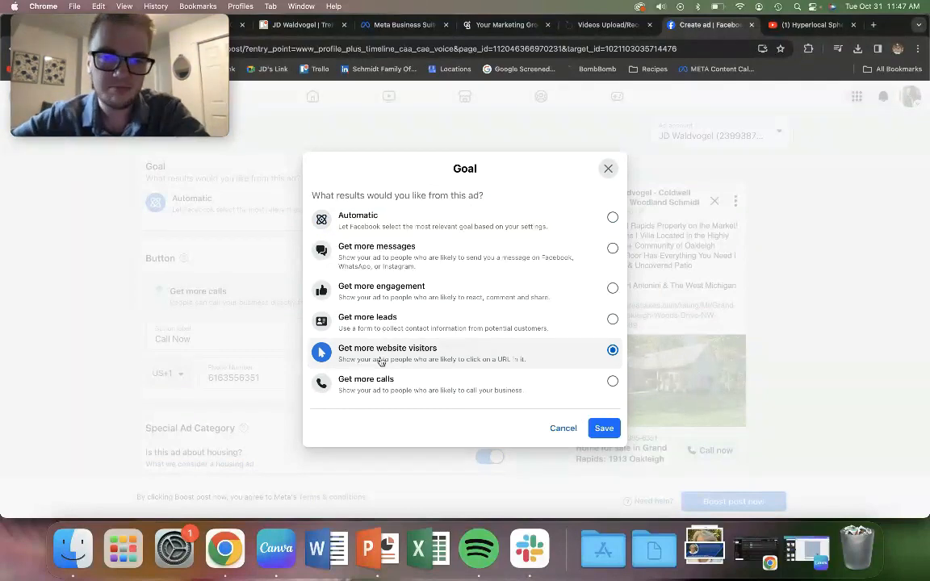
pyautogui.click(602, 429)
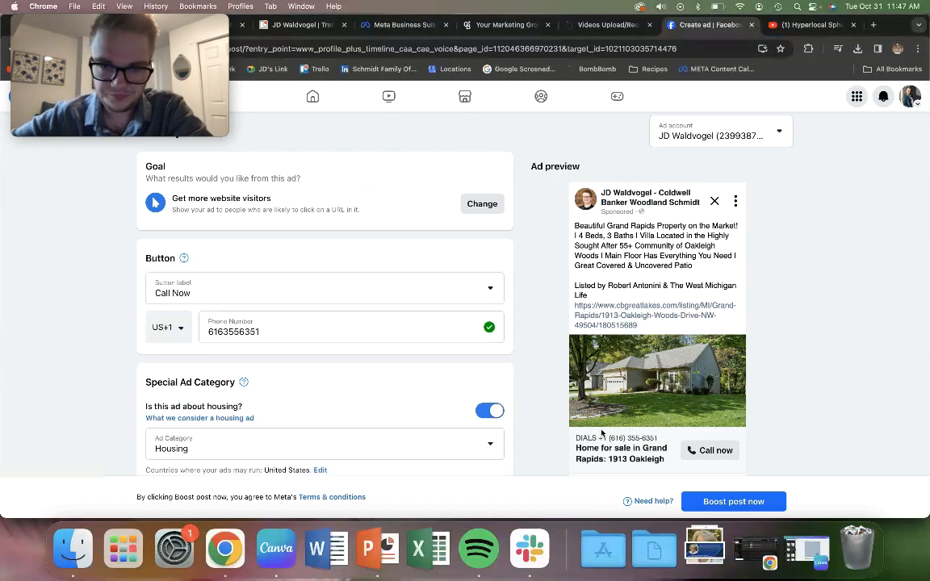
# Set the ad's button label to Learn more
pyautogui.scroll(-2, 601, 434)
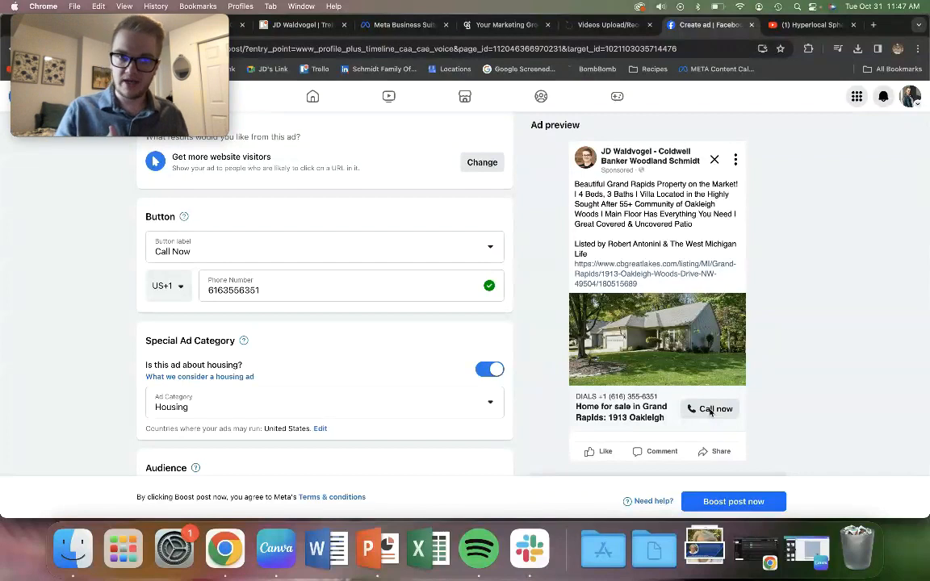
pyautogui.click(297, 251)
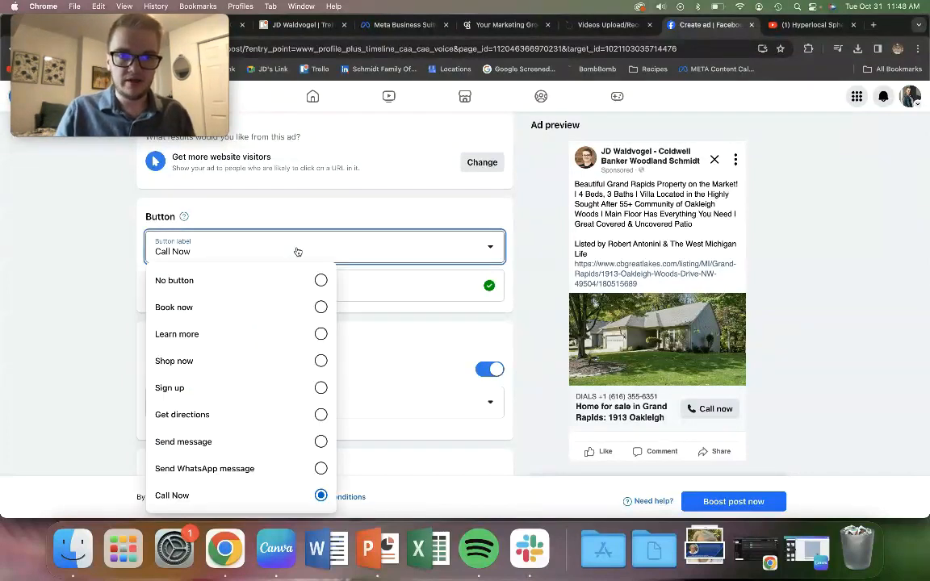
pyautogui.click(226, 334)
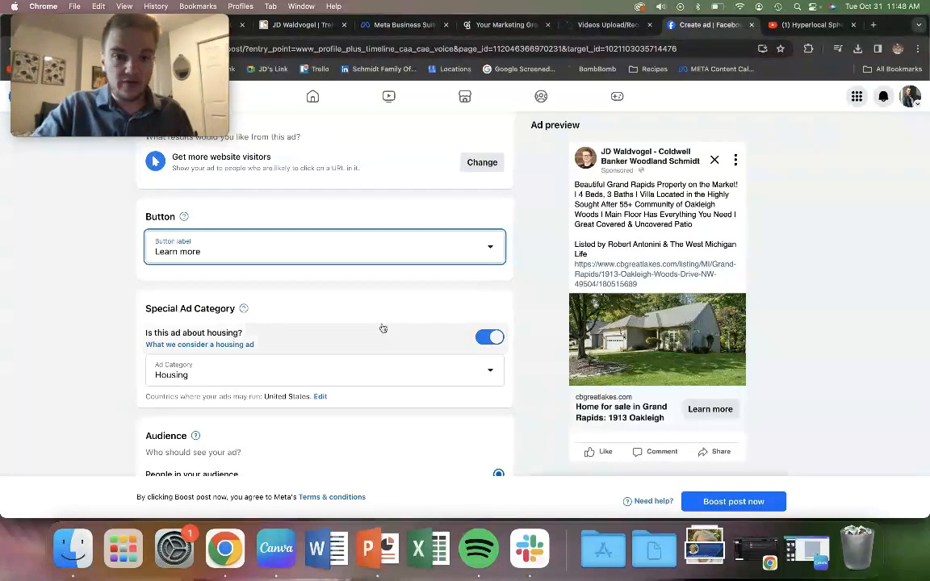
pyautogui.click(523, 341)
# Open the audience details of the boosted post for editing
pyautogui.scroll(-1, 523, 341)
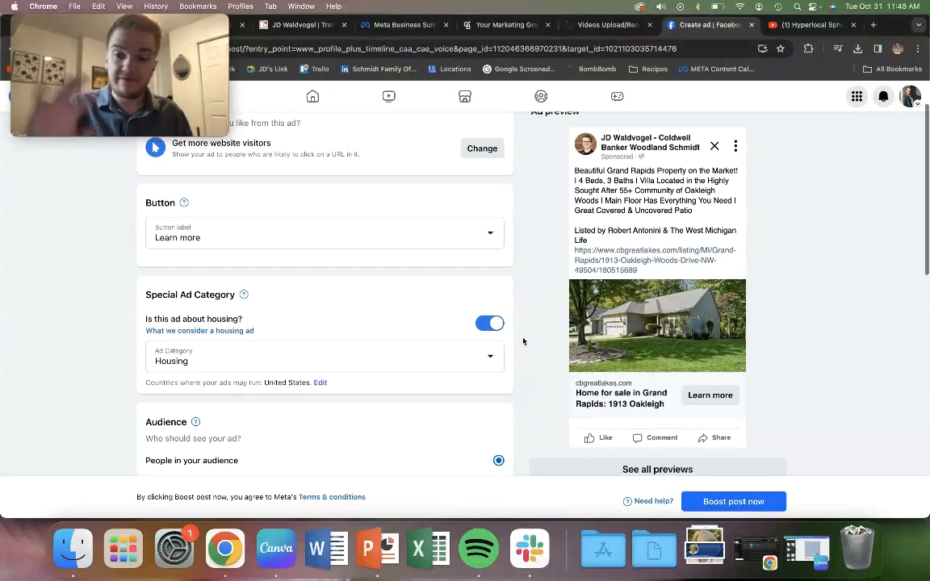
pyautogui.scroll(-5, 524, 341)
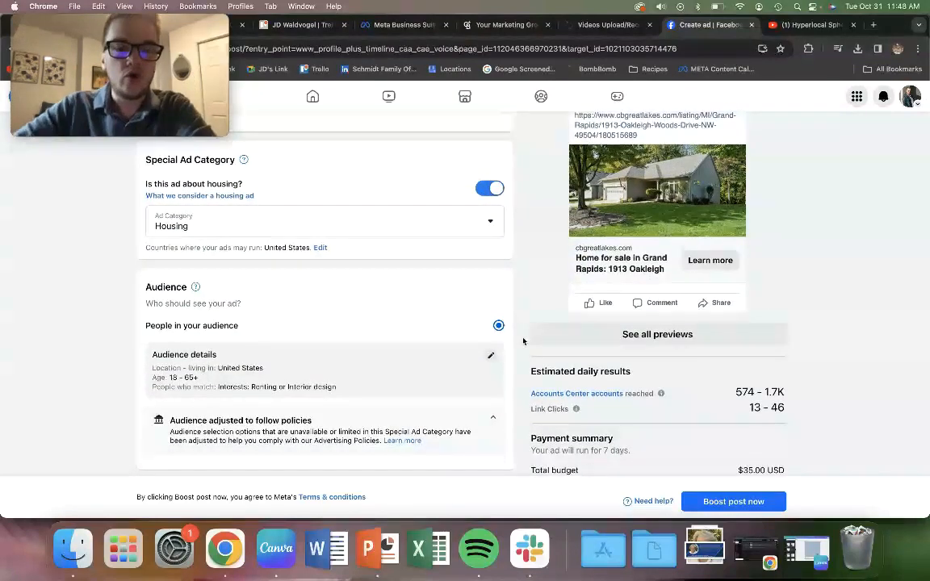
pyautogui.scroll(-1, 527, 362)
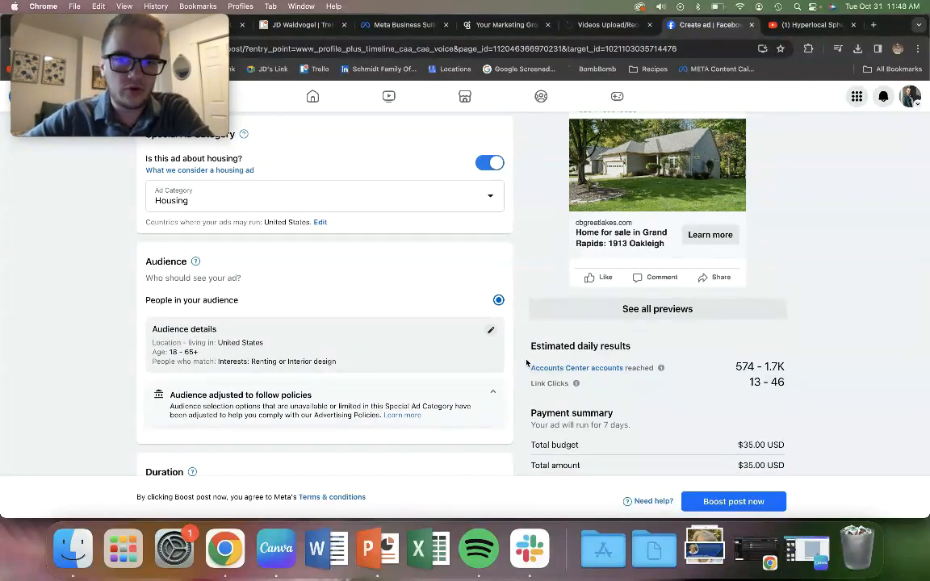
pyautogui.scroll(-1, 491, 363)
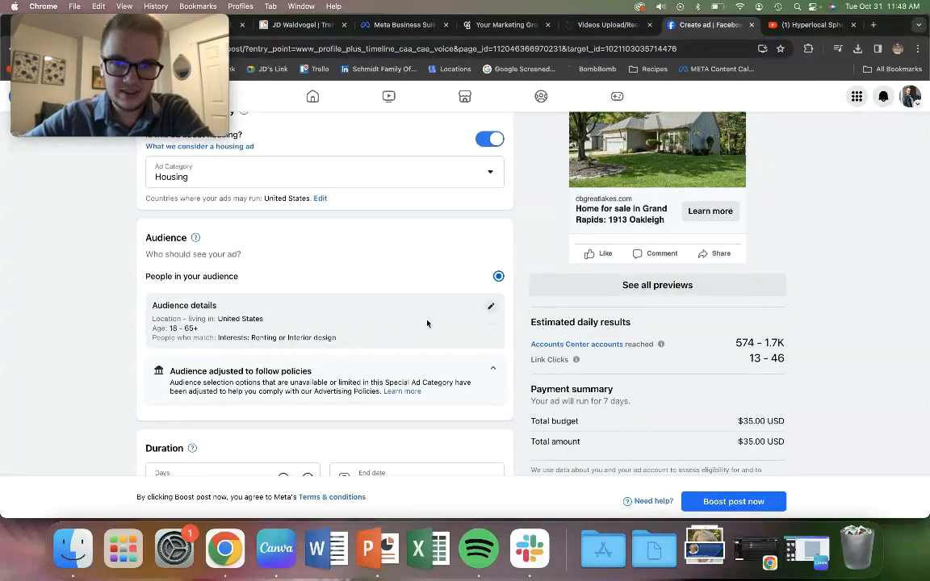
pyautogui.scroll(5, 490, 305)
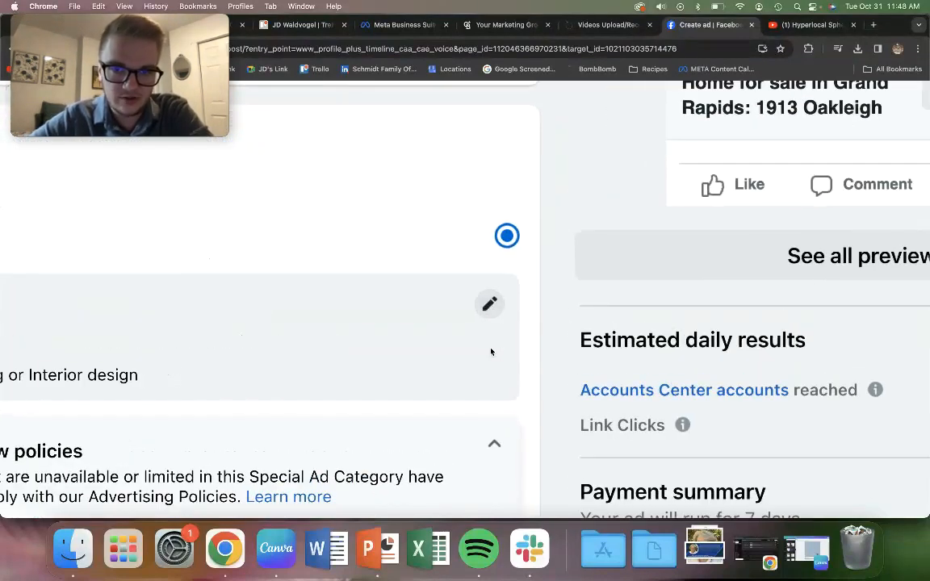
pyautogui.scroll(-5, 491, 352)
pyautogui.click(491, 328)
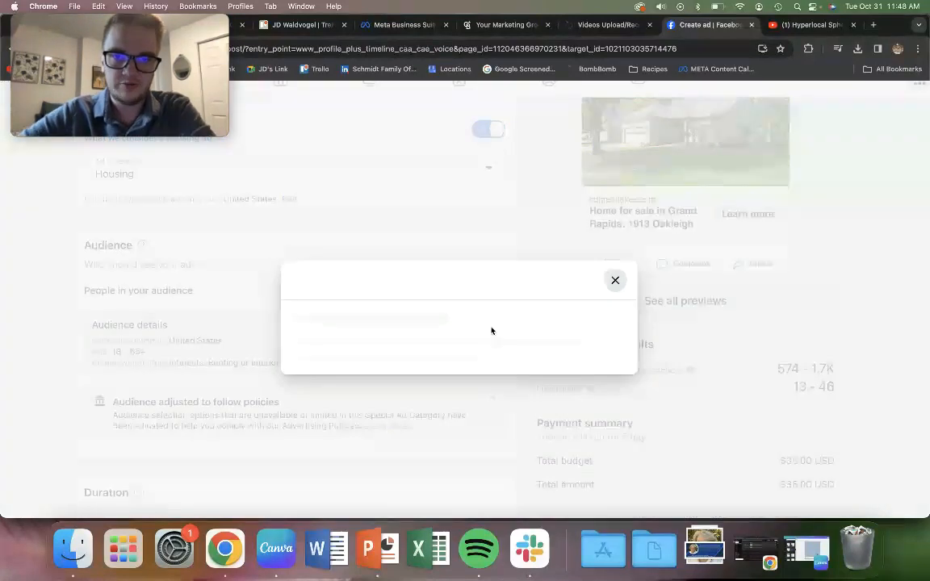
# Replace the United States audience location with Grand Rapids, Michigan, and set its radius to 25 mi
pyautogui.scroll(-1, 491, 330)
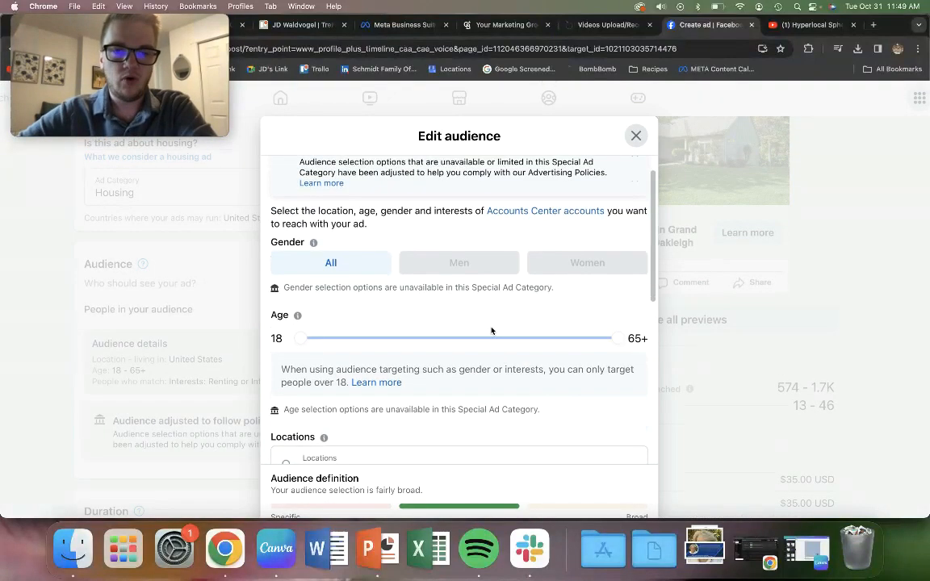
pyautogui.scroll(-2, 491, 330)
pyautogui.scroll(-5, 491, 330)
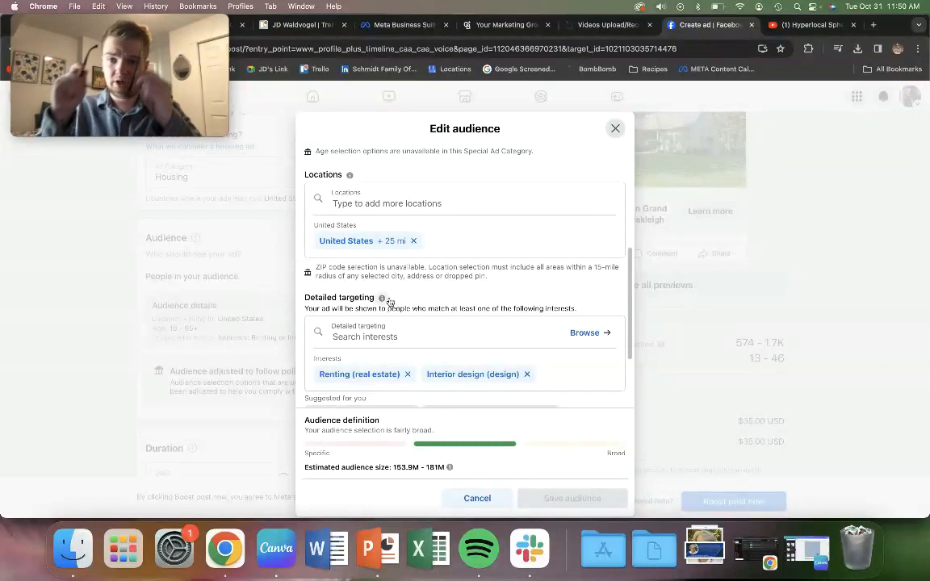
pyautogui.click(414, 241)
pyautogui.write('grand rapids')
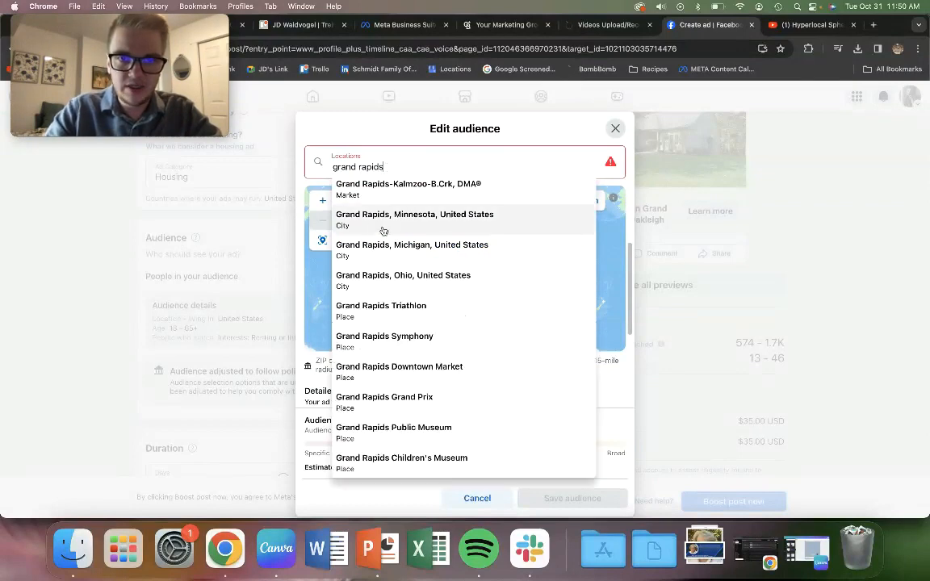
pyautogui.click(473, 255)
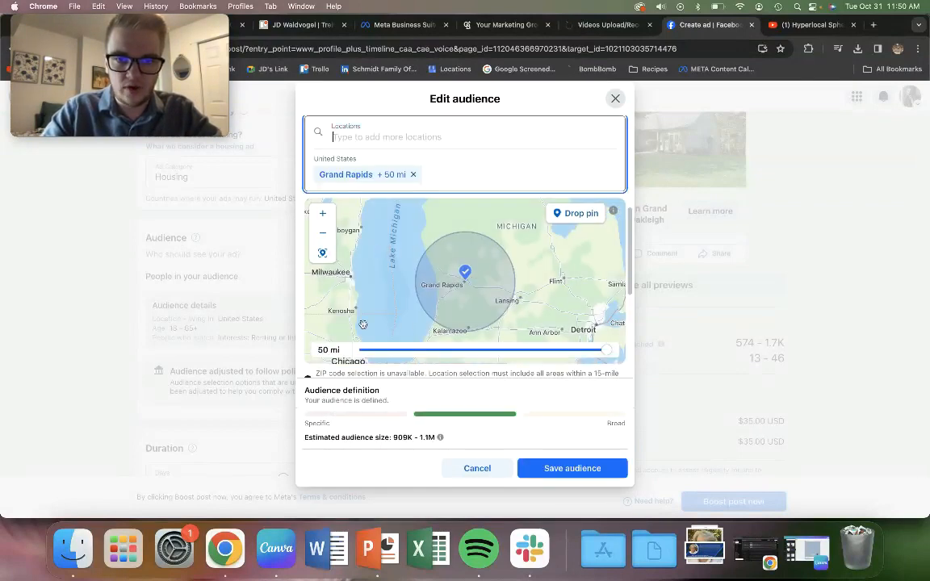
pyautogui.moveTo(606, 351); pyautogui.dragTo(430, 342)
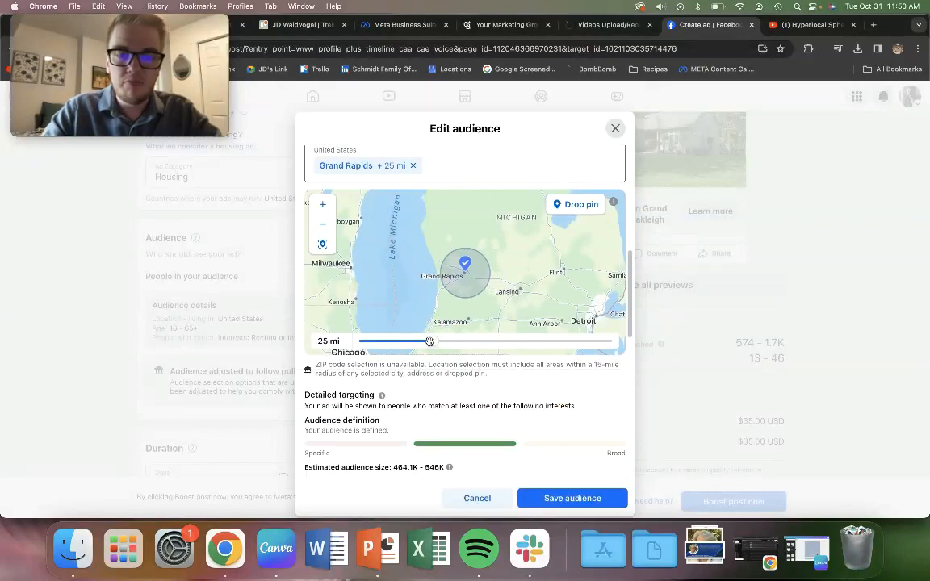
# Add Traverse City, Michigan as a second audience location, and remove it again
pyautogui.click(420, 162)
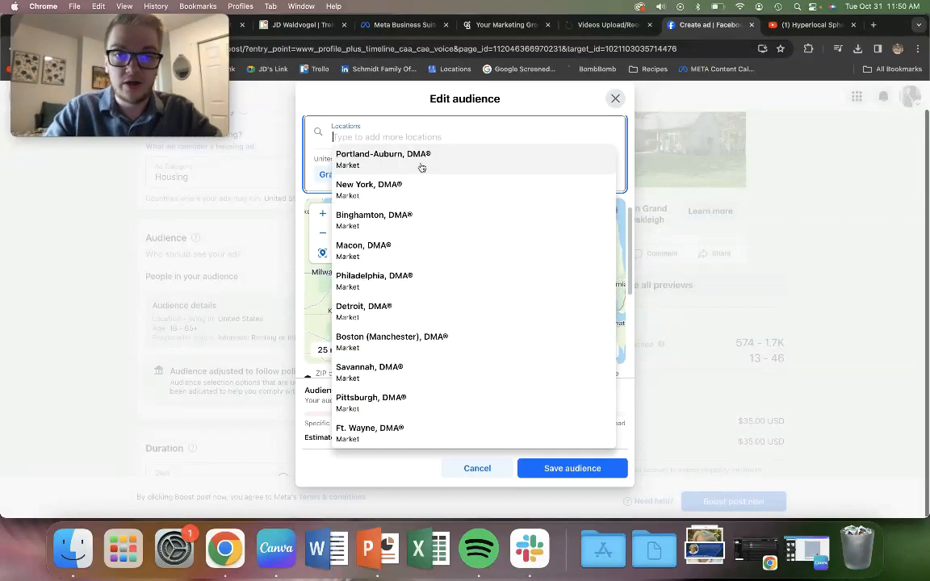
pyautogui.write('traverse c')
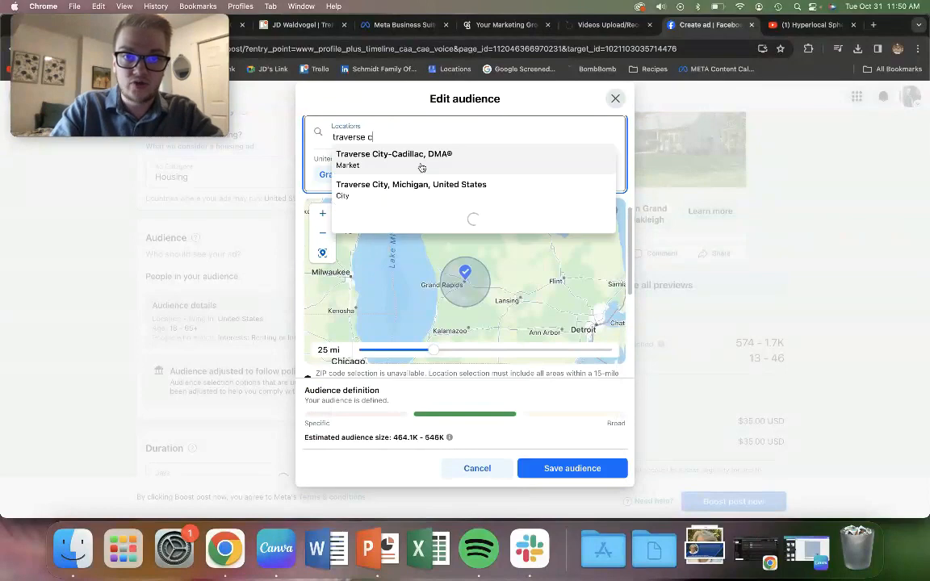
pyautogui.click(416, 185)
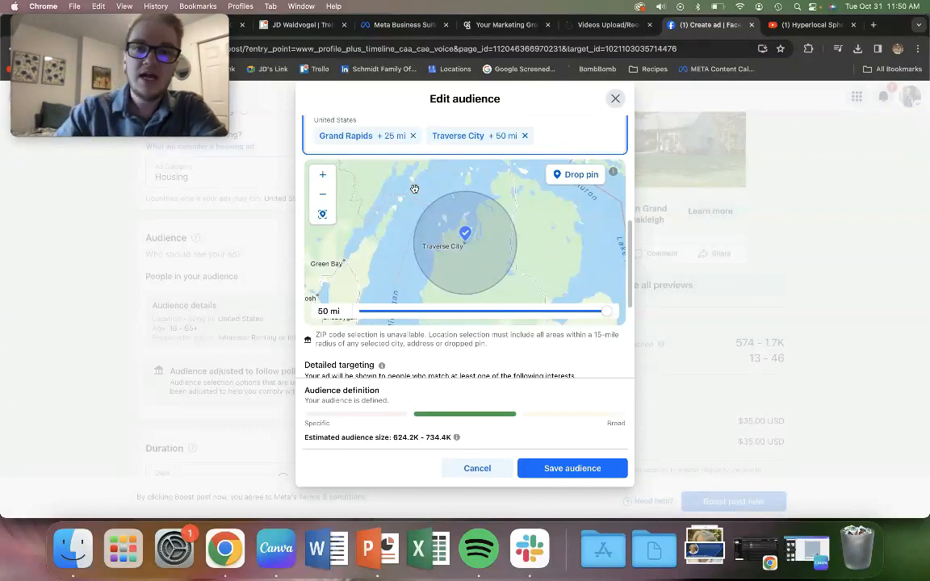
pyautogui.click(524, 135)
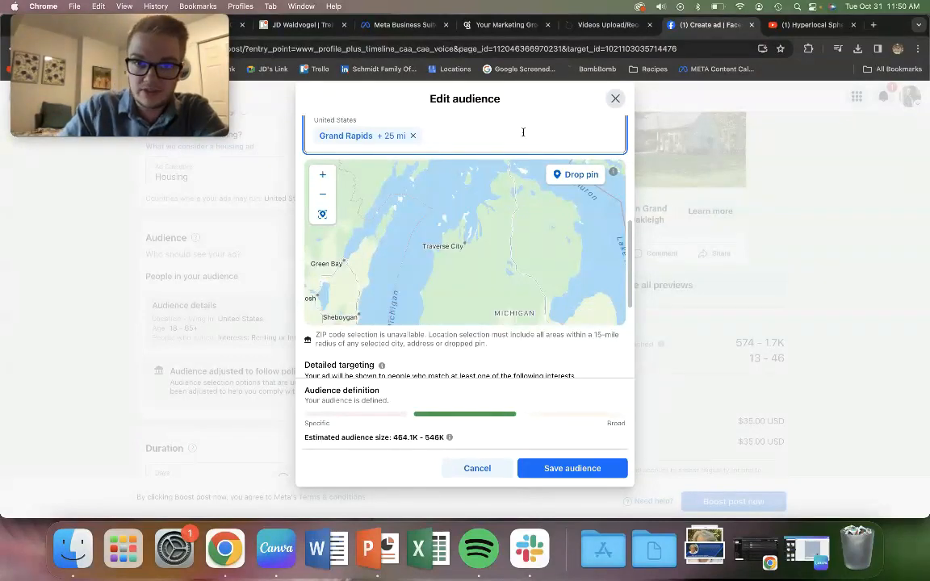
# Review the Grand Rapids target area on the map and the detailed targeting interests
pyautogui.scroll(-2, 303, 258)
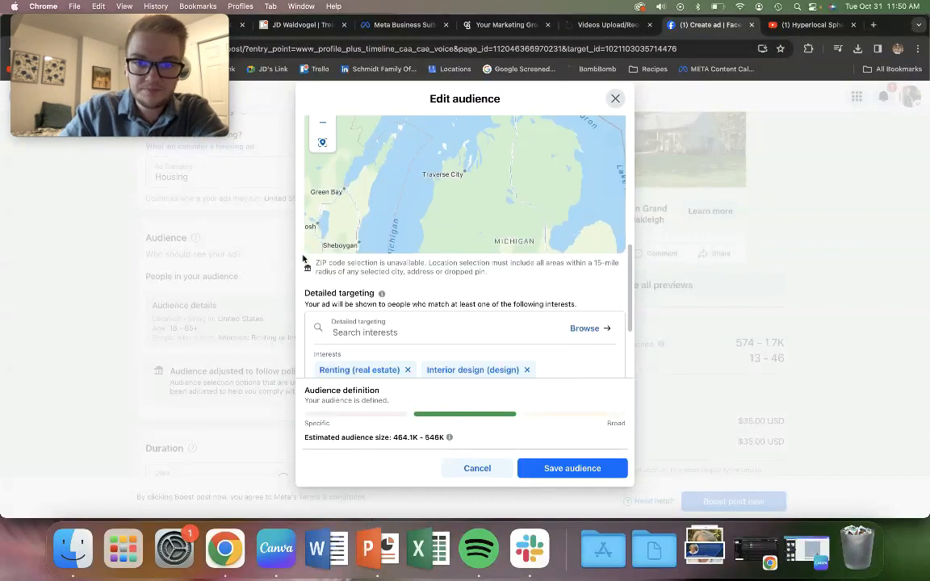
pyautogui.scroll(1, 393, 223)
pyautogui.moveTo(393, 223); pyautogui.dragTo(357, 139)
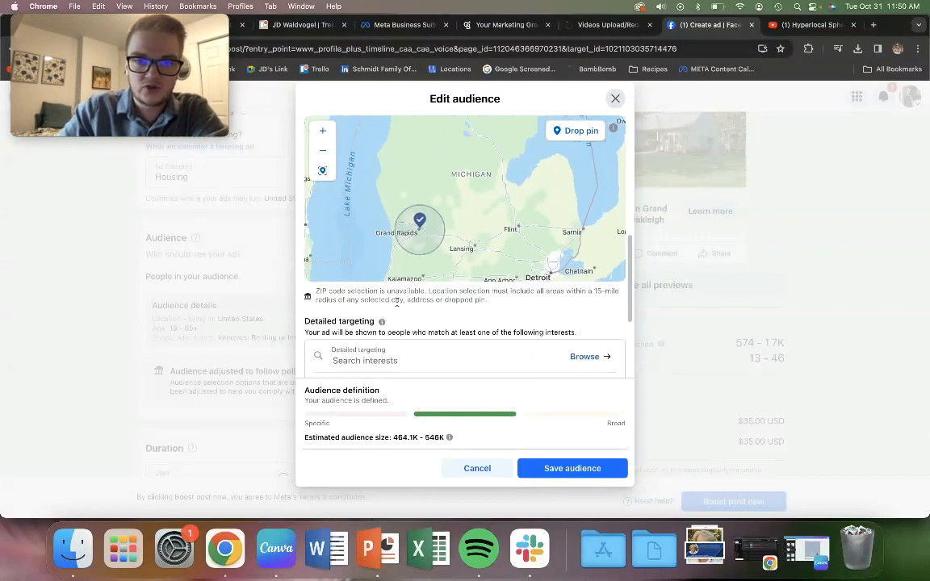
pyautogui.scroll(-2, 445, 317)
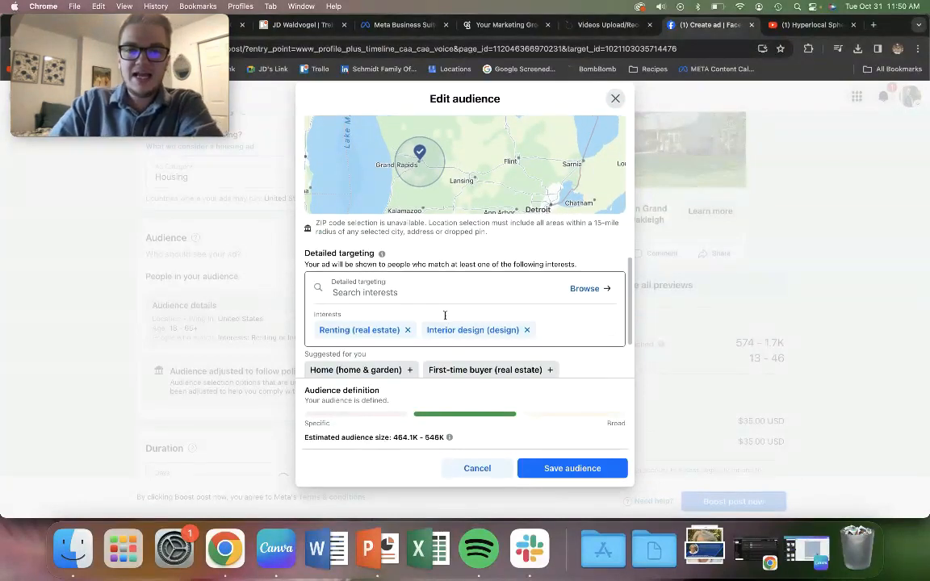
# Remove the Renting (real estate) and Interior design (design) interests from the audience's detailed targeting
pyautogui.scroll(-2, 445, 315)
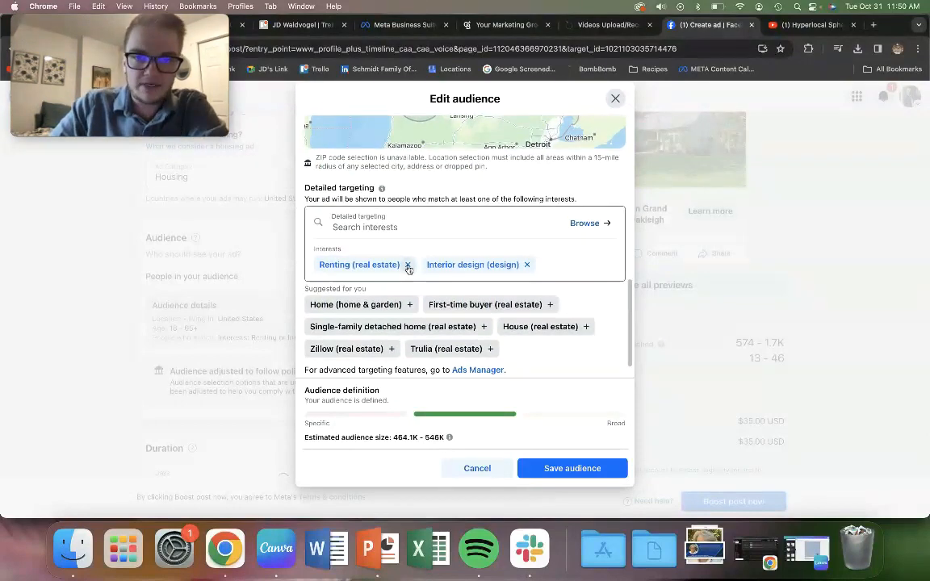
pyautogui.click(409, 265)
pyautogui.click(419, 295)
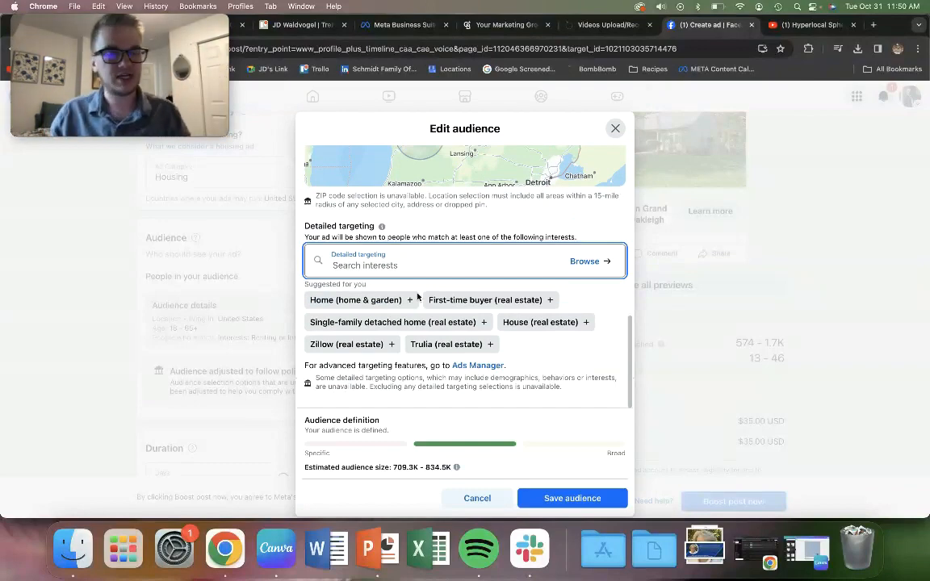
# Add Zillow (real estate), Trulia (real estate) and Real estate (industry) as detailed targeting interests
pyautogui.click(389, 345)
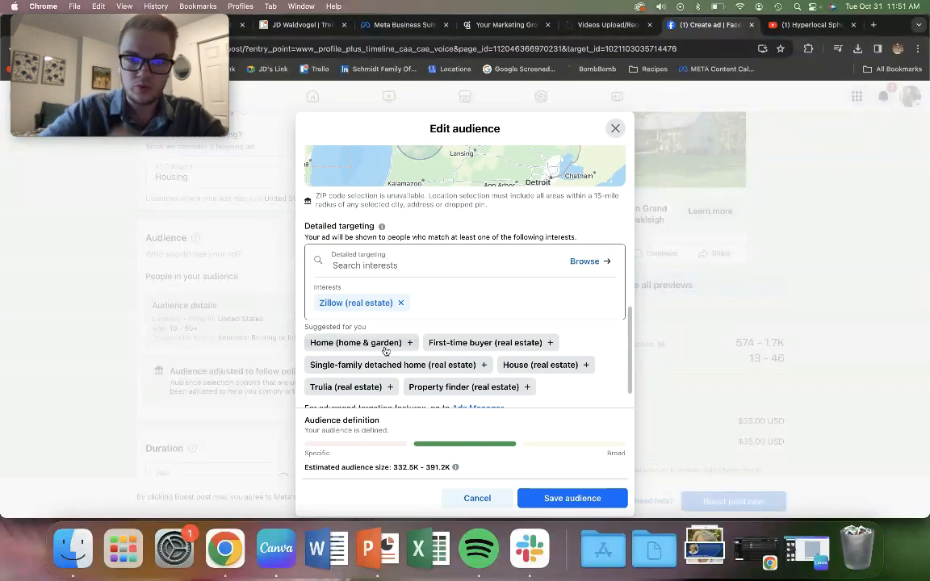
pyautogui.scroll(-1, 300, 314)
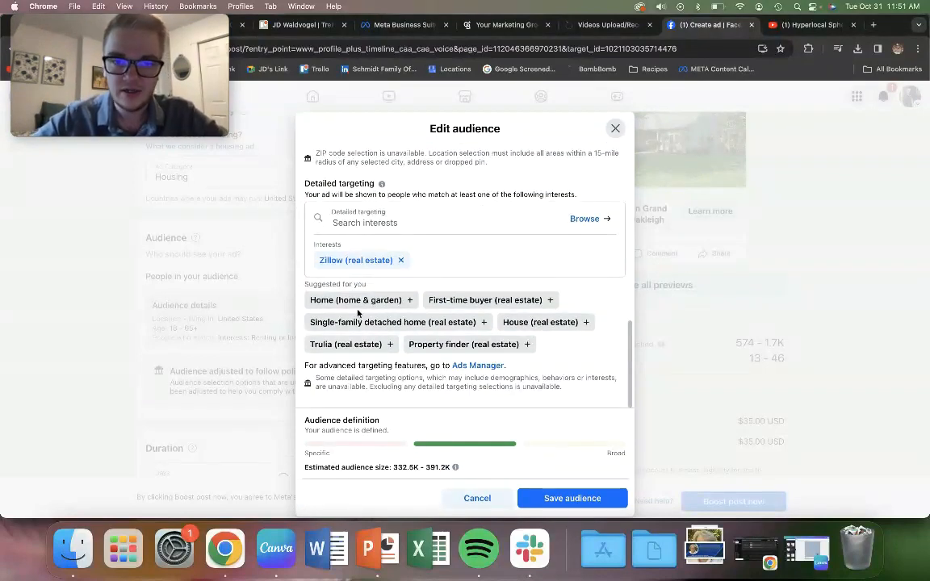
pyautogui.click(356, 344)
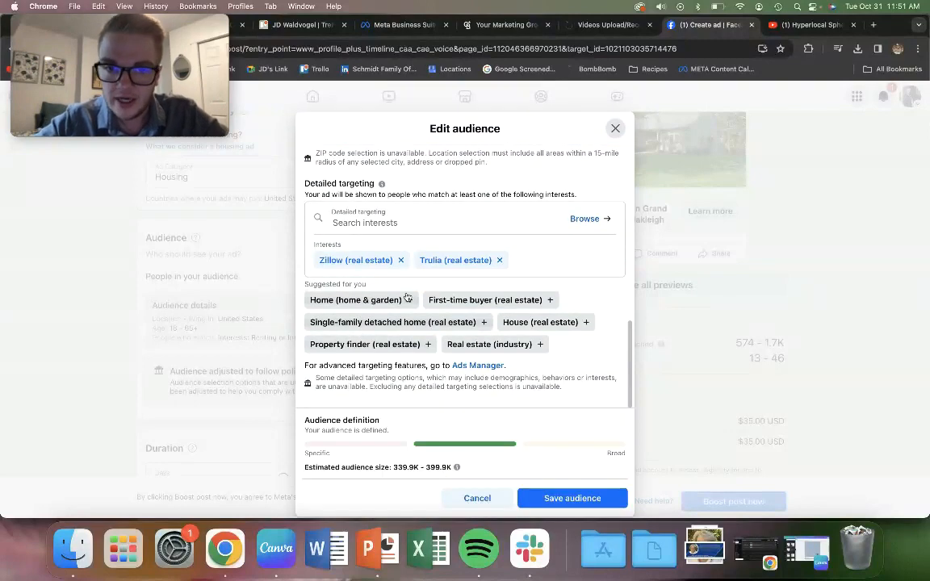
pyautogui.click(431, 229)
pyautogui.write('real est')
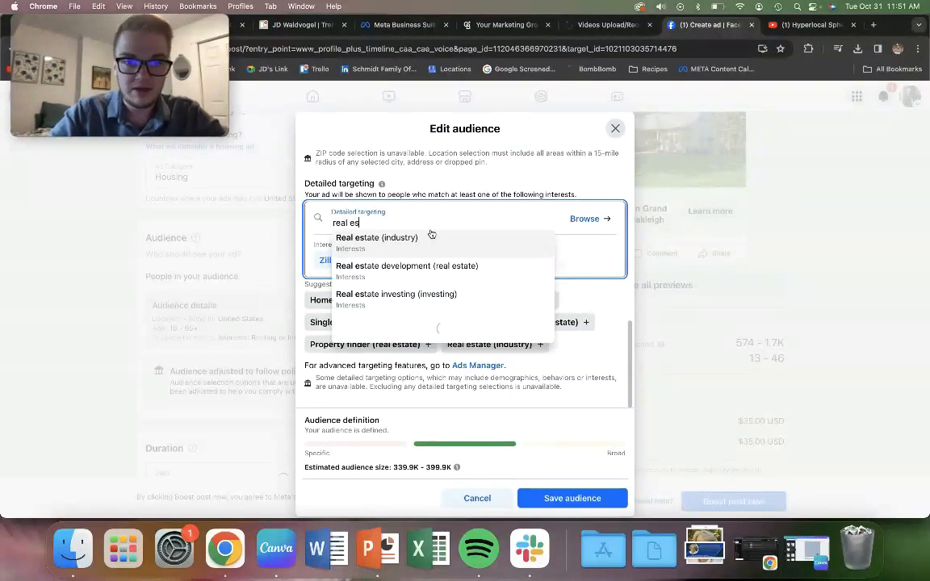
pyautogui.click(432, 238)
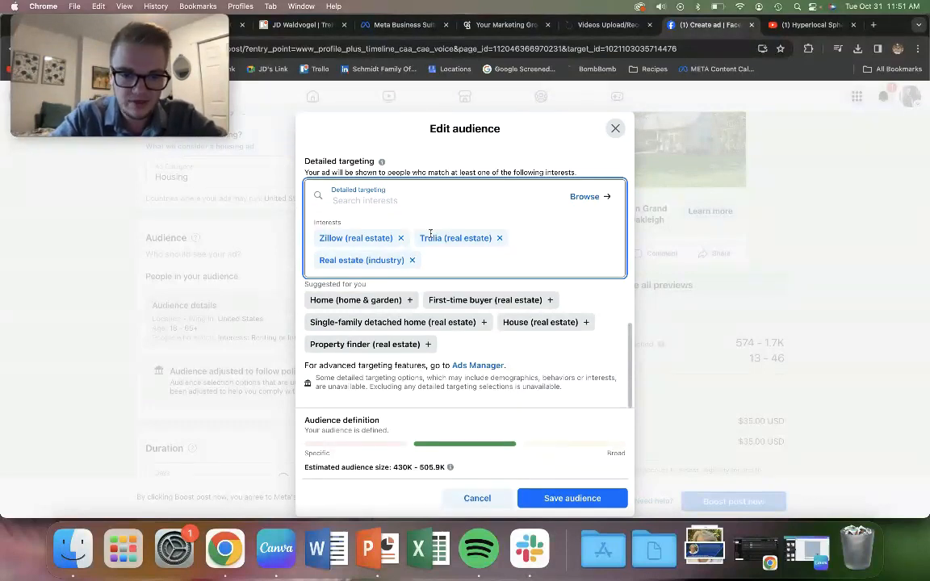
# Search the targeting interests for "commercial", clear the search, and browse the full list of available interests without selecting any
pyautogui.write('commercial')
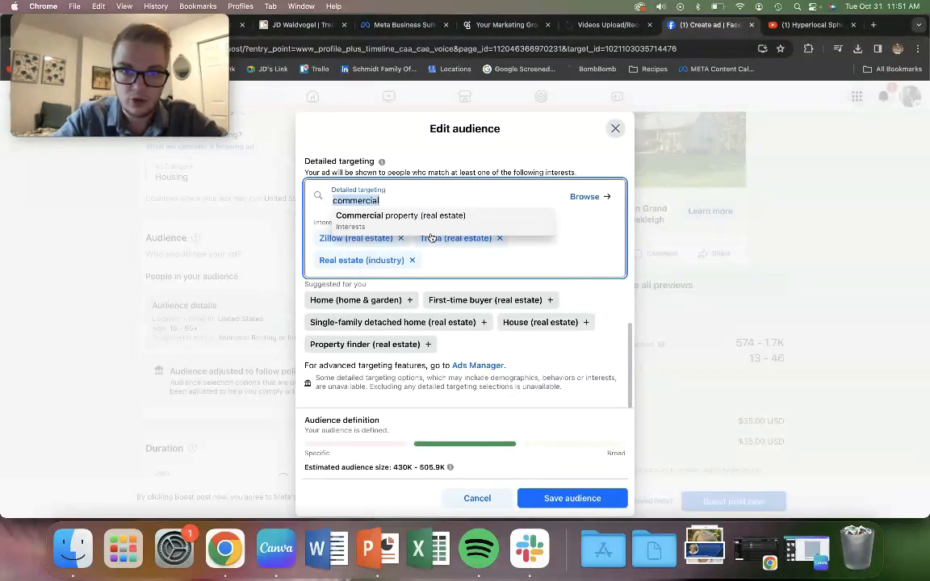
pyautogui.press('super+a')
pyautogui.write('ren')
pyautogui.press('BackSpace')
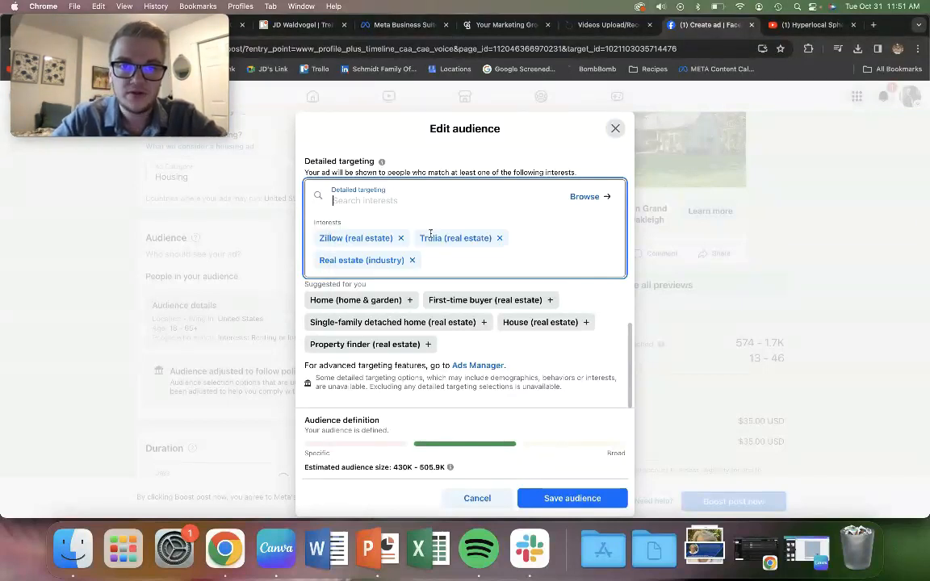
pyautogui.click(590, 196)
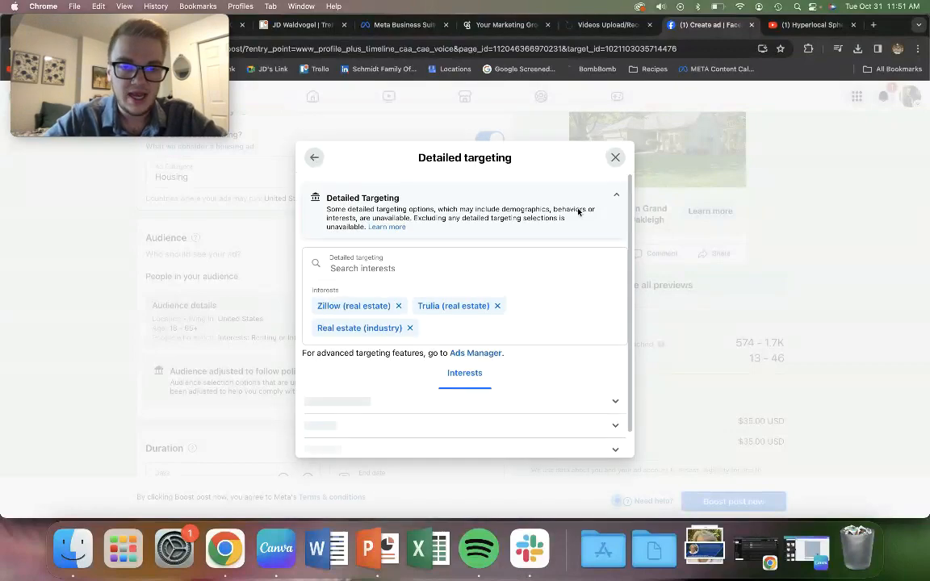
pyautogui.scroll(-10, 514, 295)
pyautogui.scroll(-15, 514, 295)
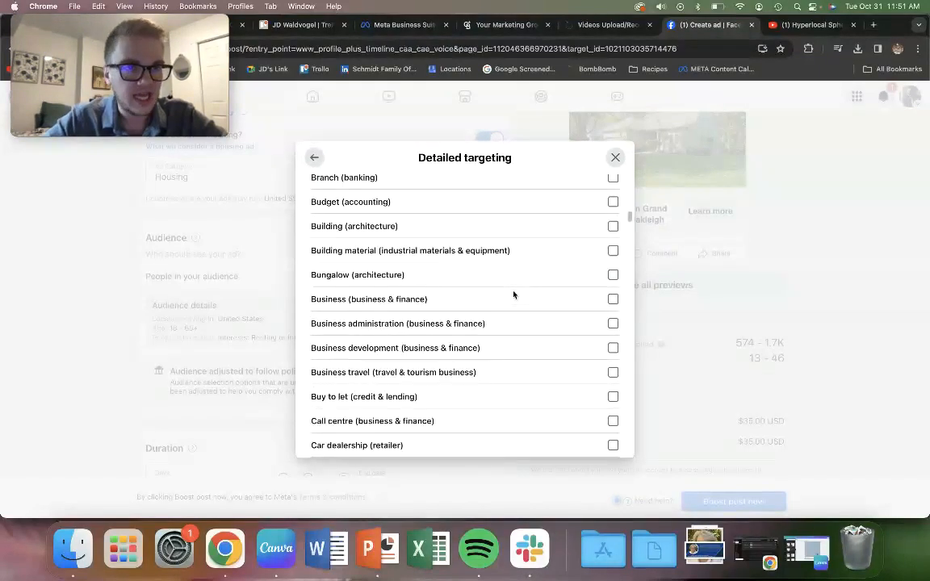
pyautogui.scroll(-20, 514, 294)
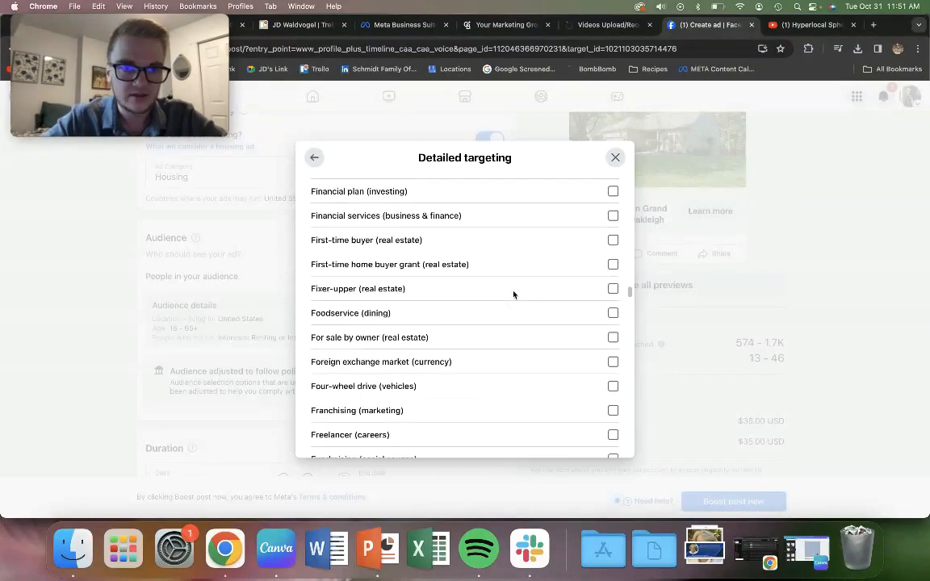
pyautogui.scroll(-15, 514, 295)
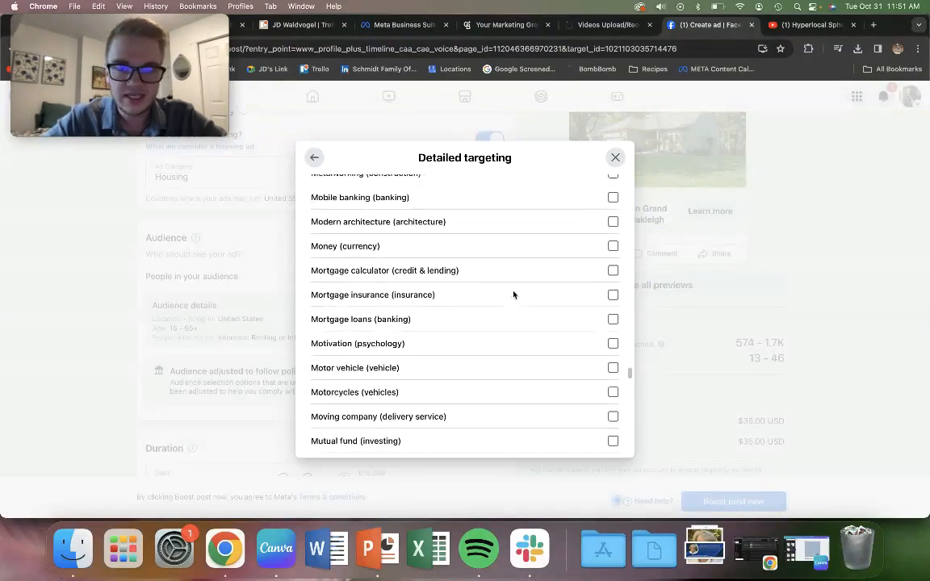
pyautogui.click(314, 157)
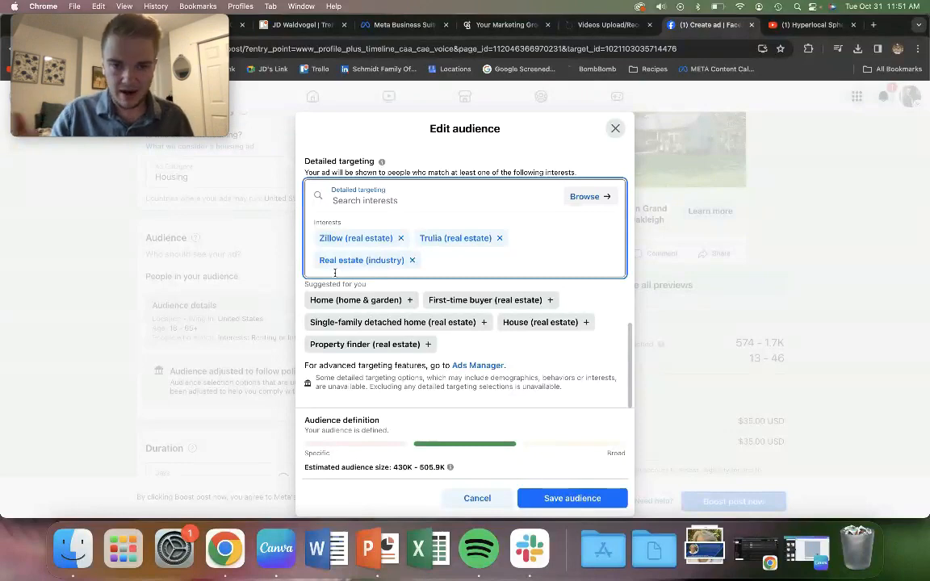
# Save the edited audience, and set the ad's duration to 10 days
pyautogui.click(570, 498)
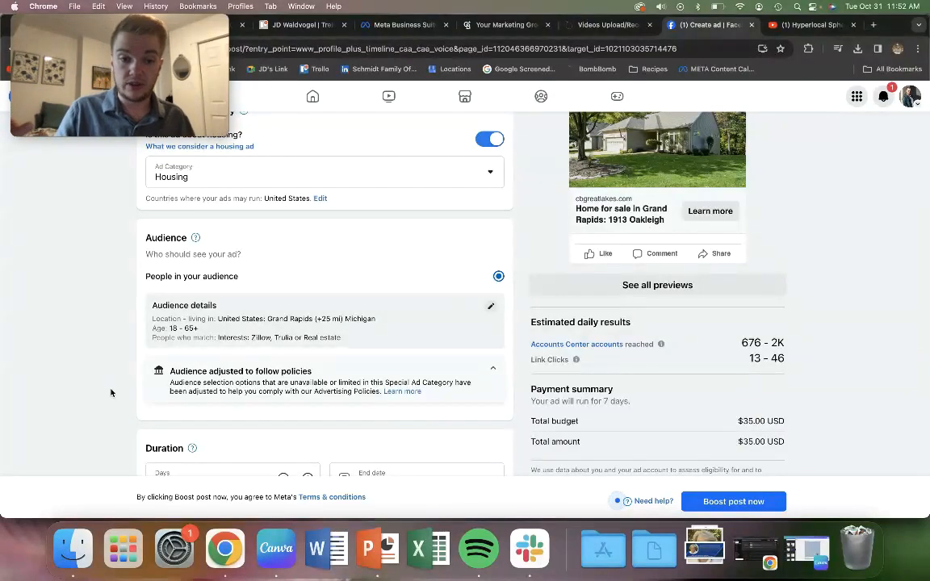
pyautogui.scroll(-5, 111, 392)
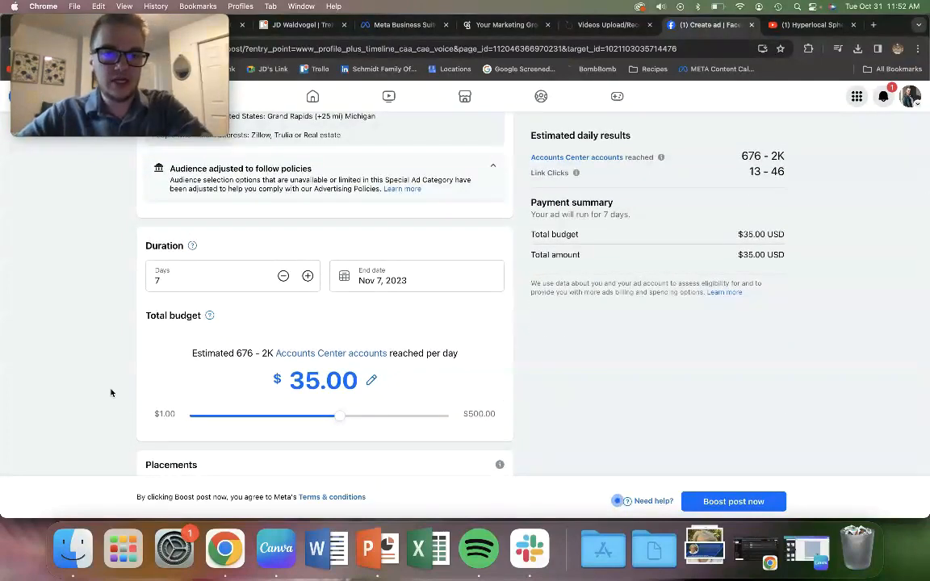
pyautogui.scroll(-1, 111, 393)
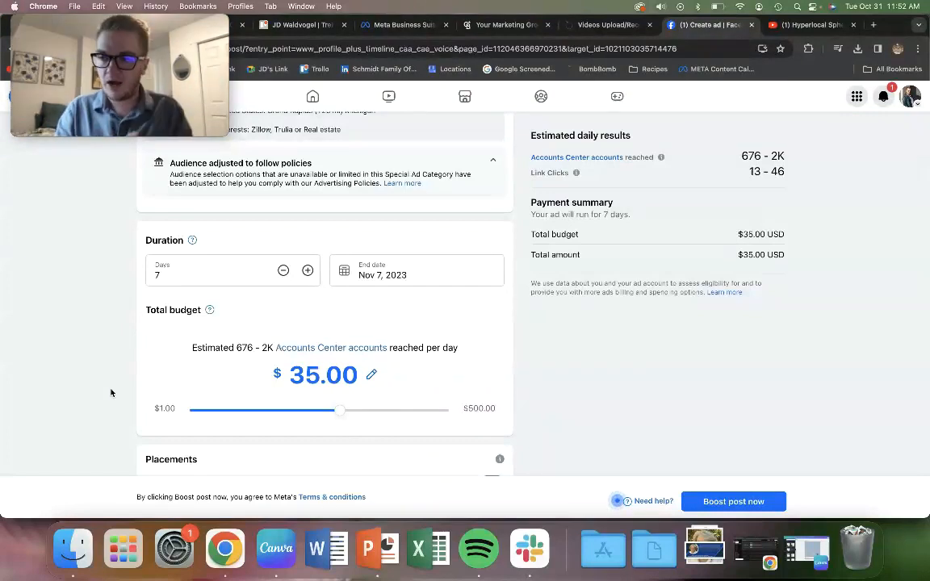
pyautogui.click(308, 272)
pyautogui.click(307, 271)
pyautogui.click(308, 272)
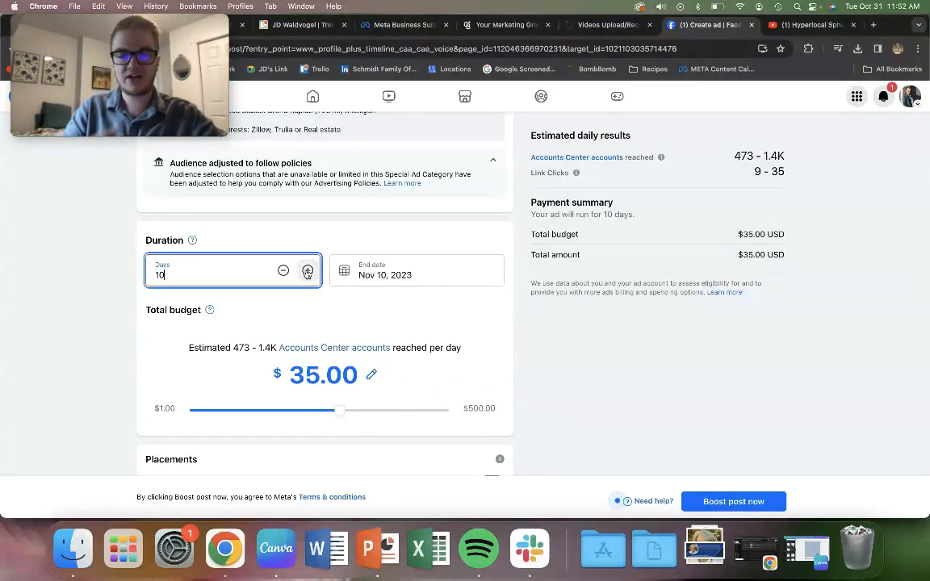
# Set the ad's total budget to $50.00
pyautogui.click(323, 373)
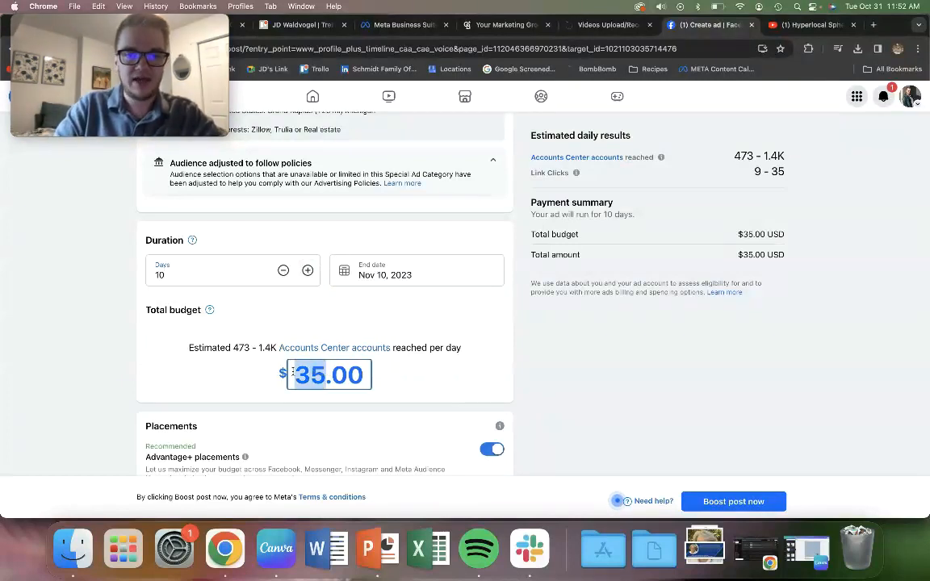
pyautogui.write('50')
pyautogui.click(592, 395)
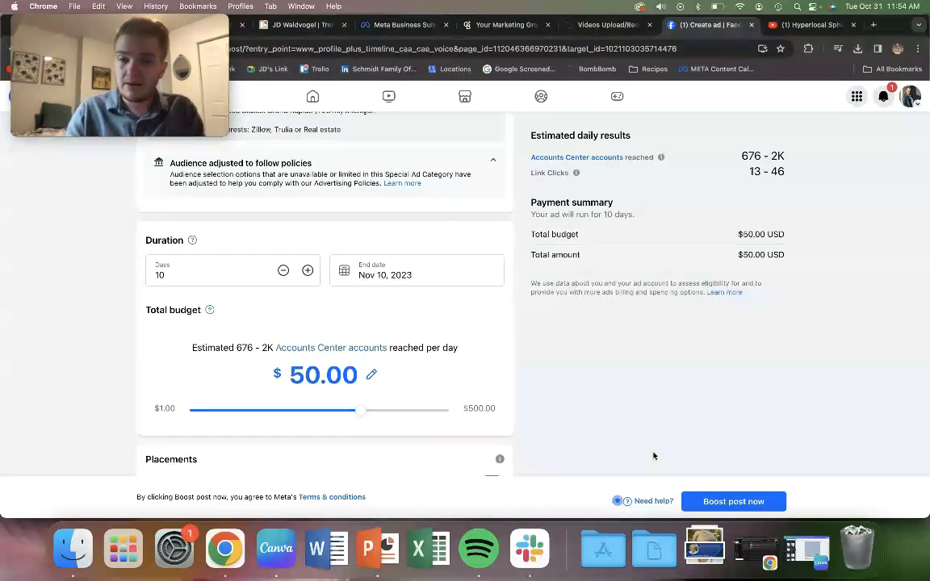
# Review the ad's settings from the audience back up to the goal, along with the ad preview
pyautogui.scroll(2, 654, 456)
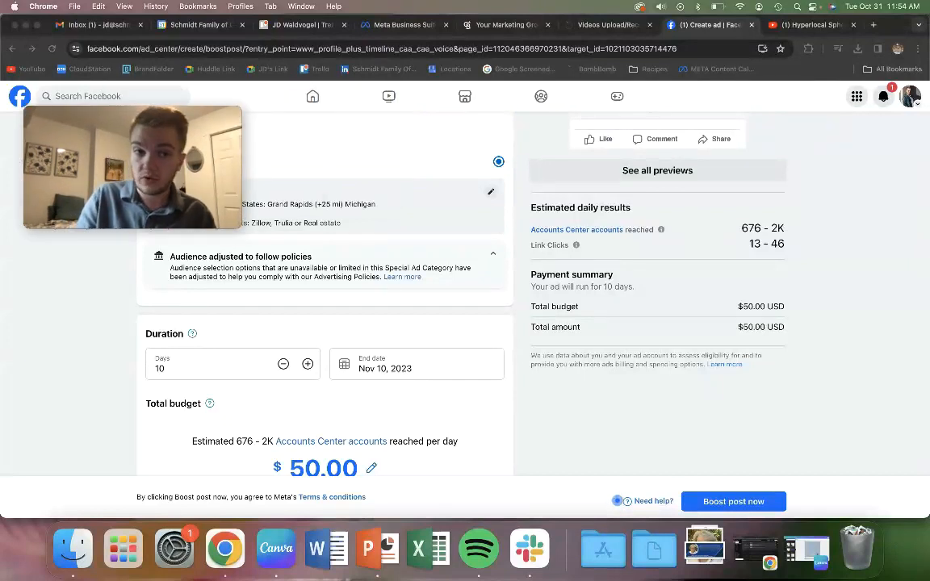
pyautogui.scroll(5, 514, 291)
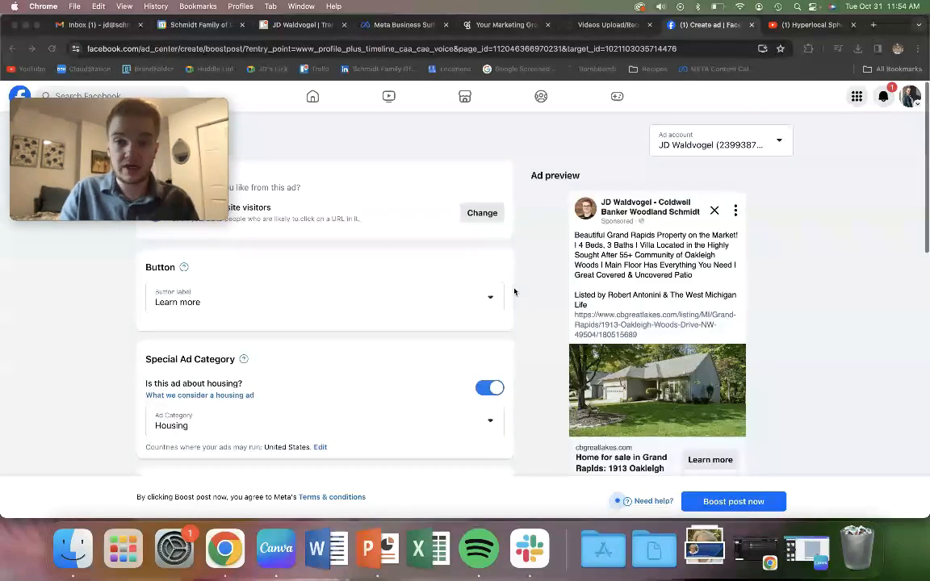